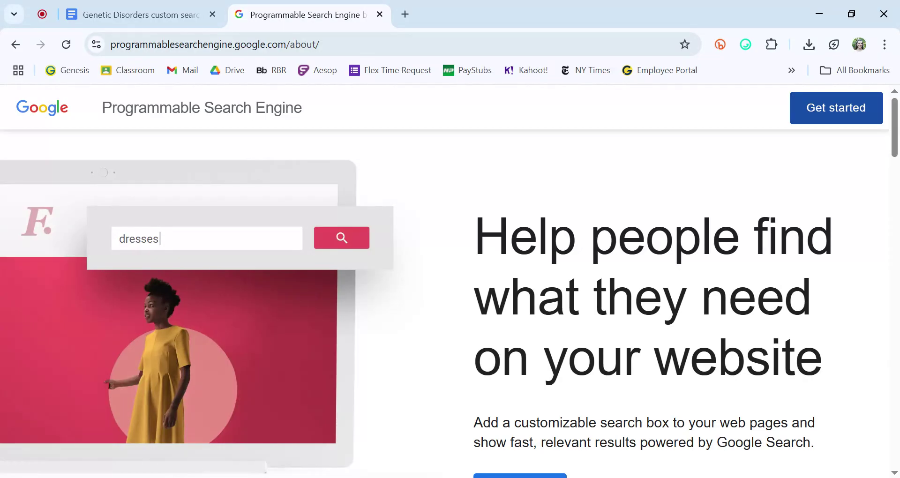
Start creating a new programmable search engine and name it Genetic Disorder Project
left_click(836, 114)
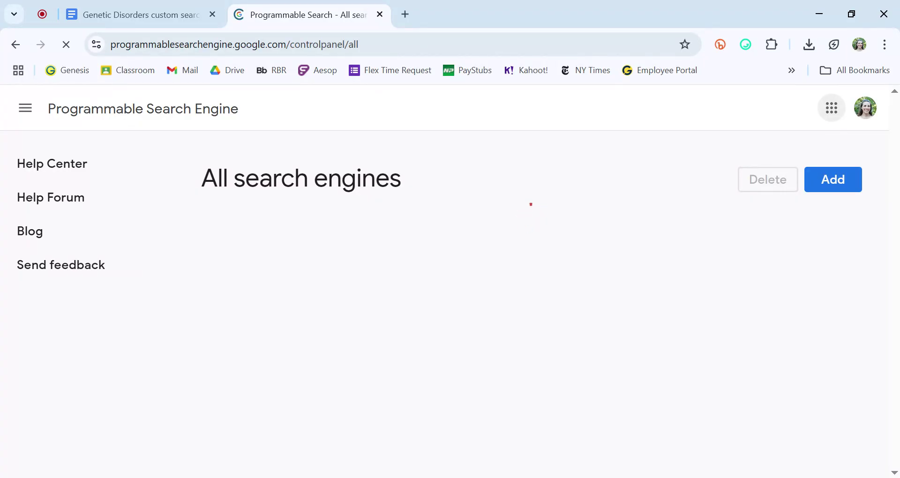
left_click(842, 190)
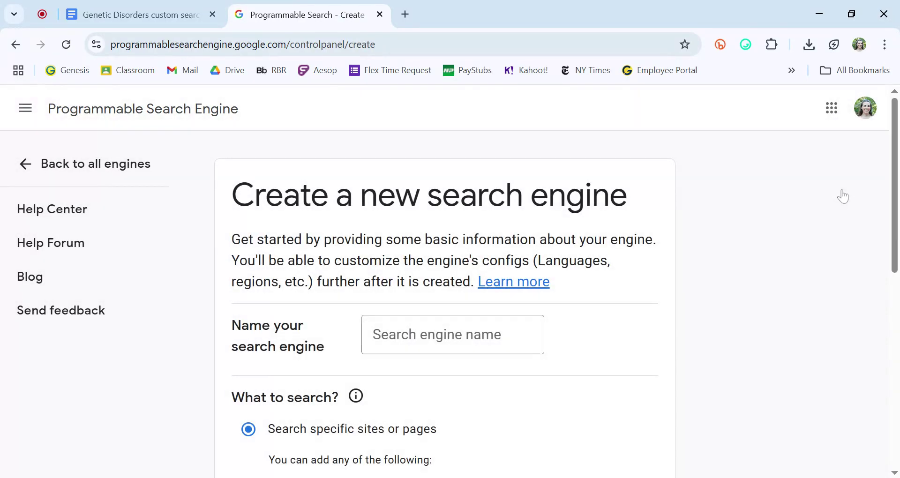
left_click(417, 333)
type("G")
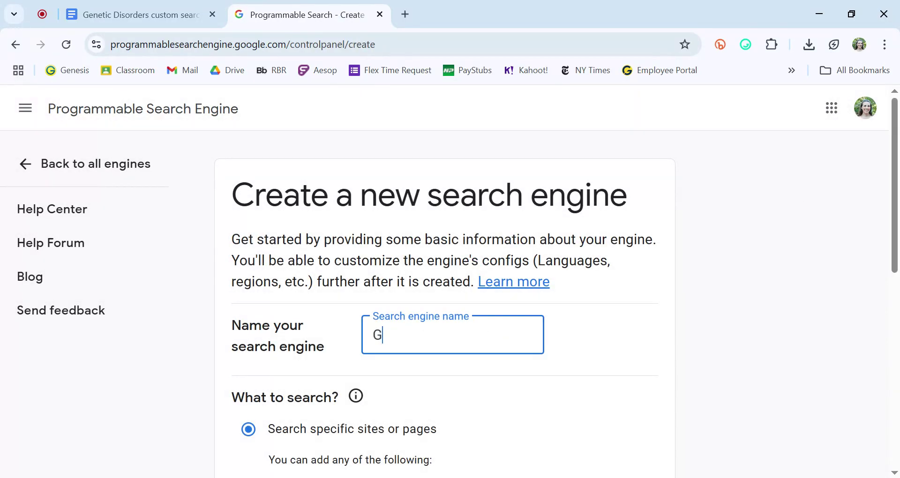
type("enetic Disroder")
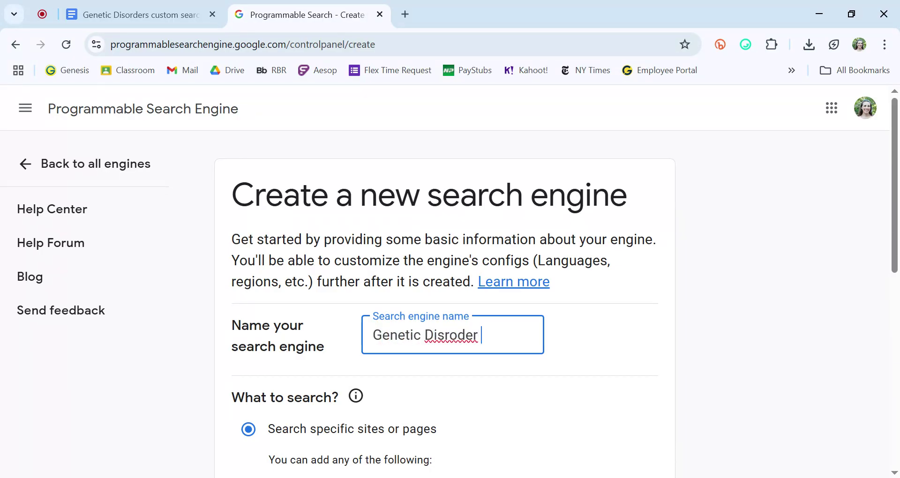
key("BackSpace")
key("BackSpace")
key("BackSpace")
key("BackSpace")
key("BackSpace")
key("BackSpace")
type("order Project")
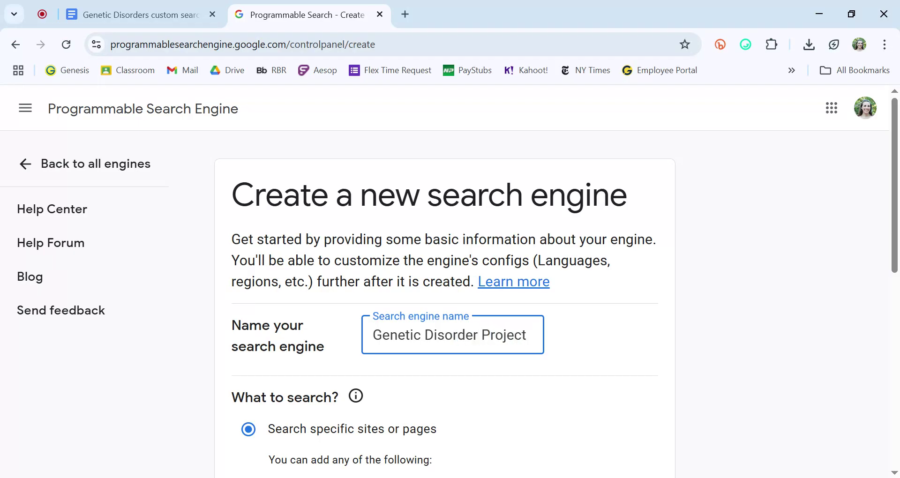
scroll(895, 207, "down", 2)
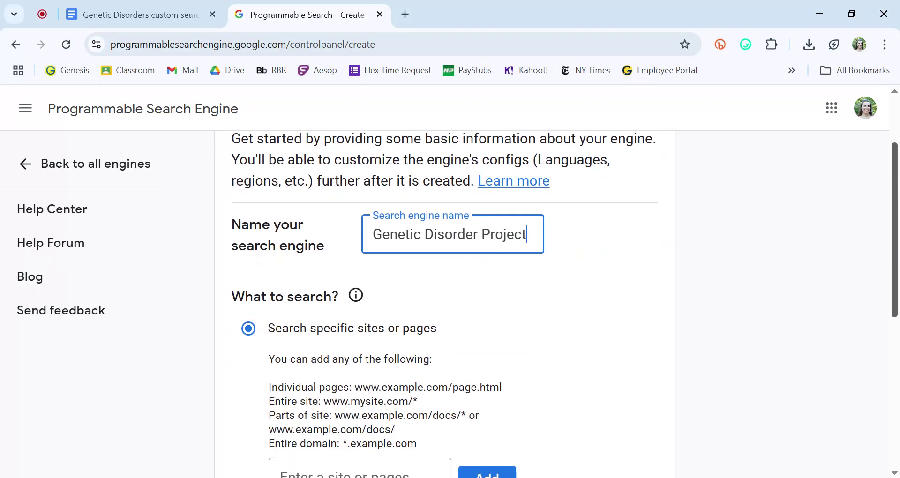
scroll(558, 287, "down", 3)
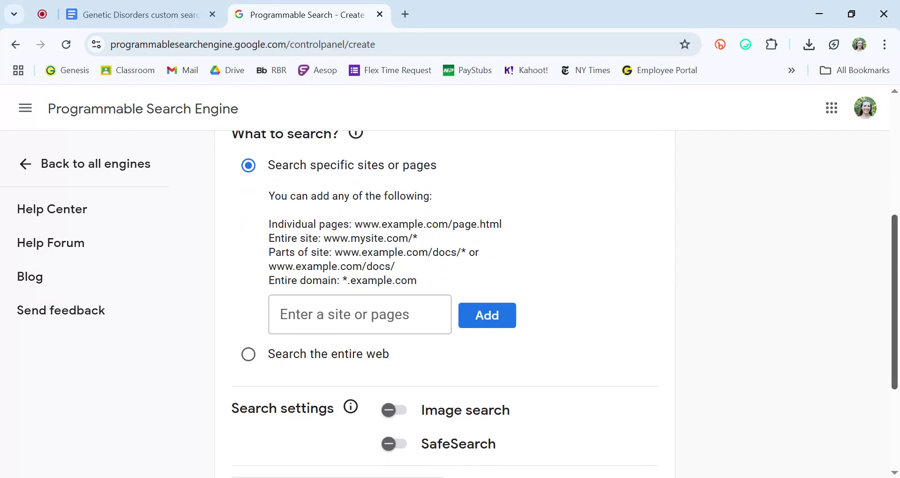
left_click(185, 21)
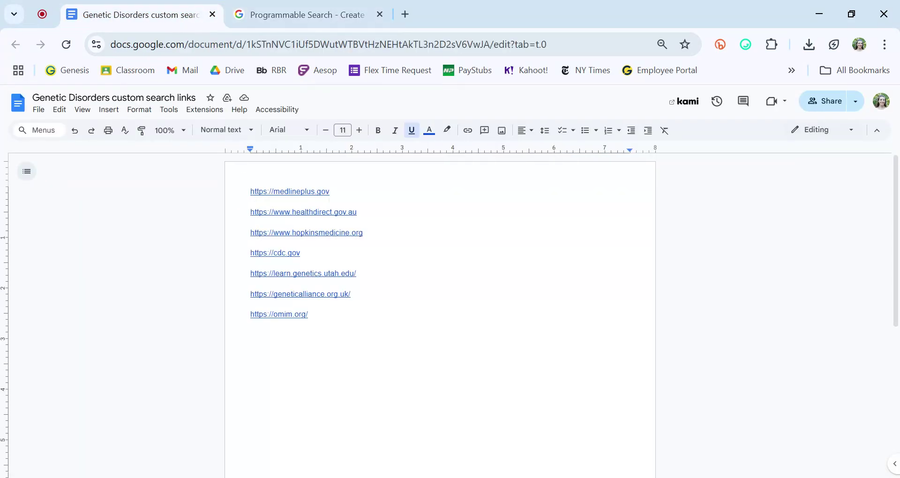
right_click(290, 191)
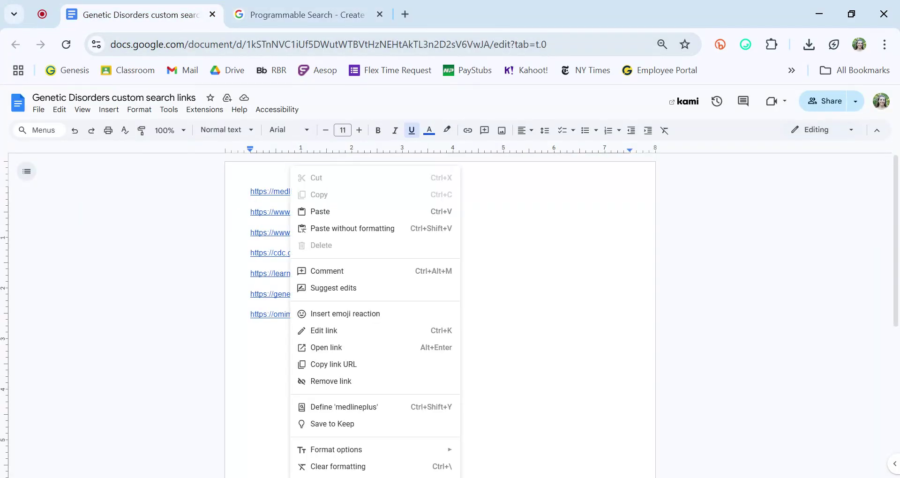
key("Escape")
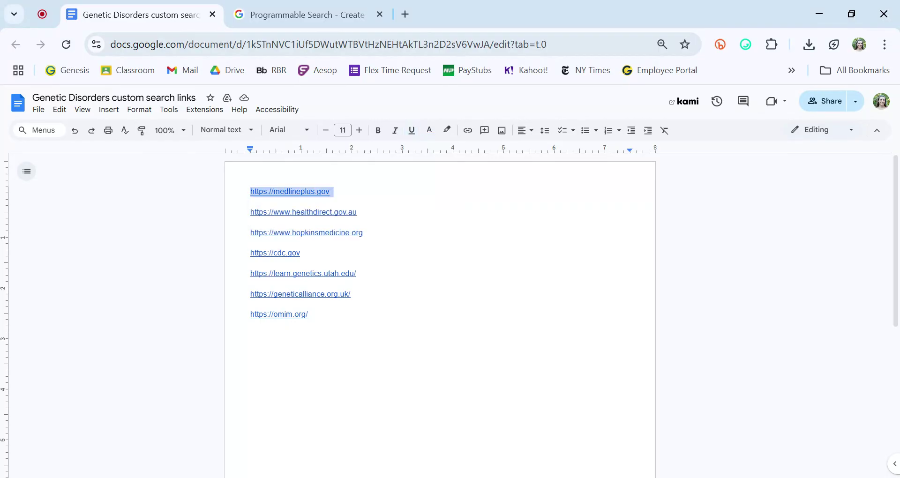
left_click(325, 14)
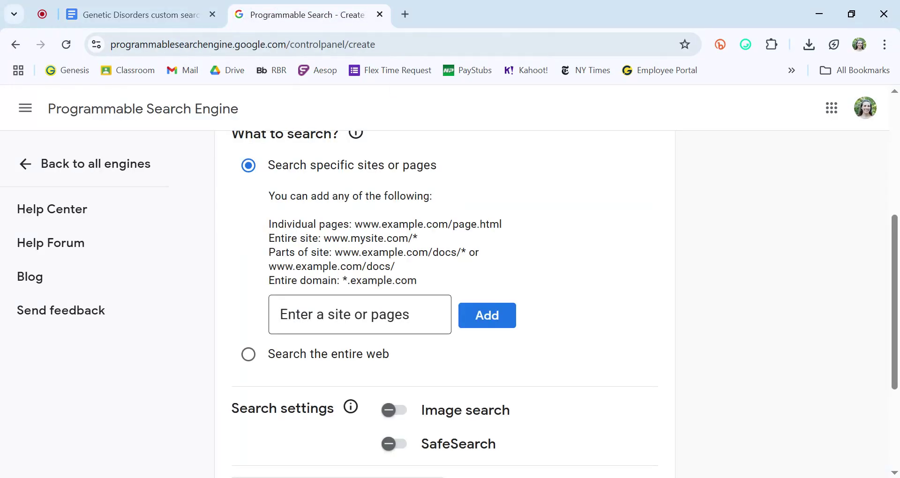
left_click(356, 314)
type("https://medlineplus.gov")
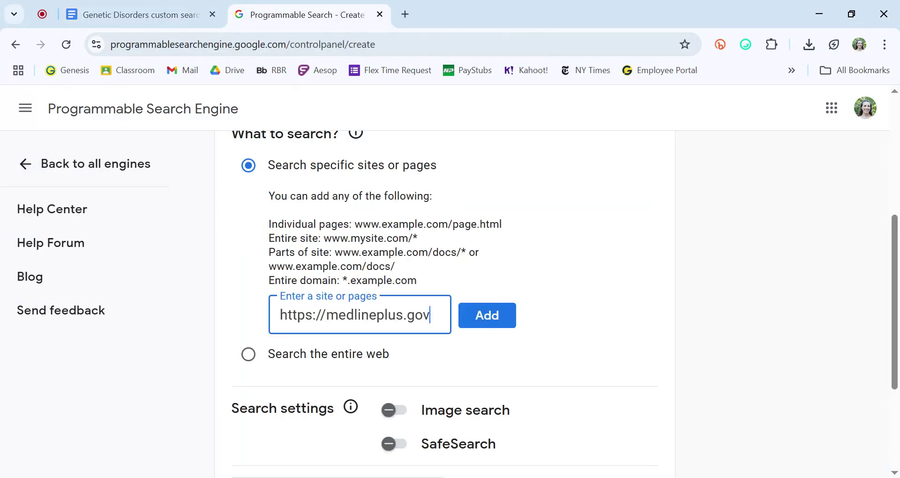
left_click(490, 319)
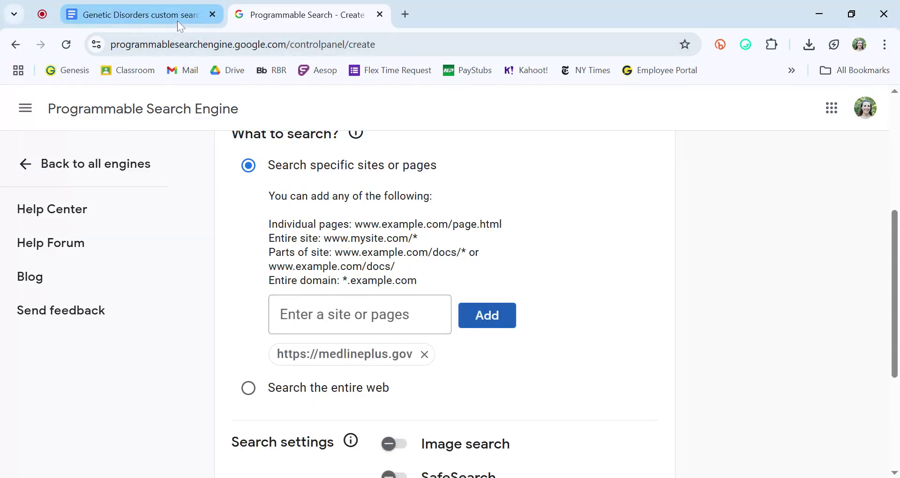
left_click(177, 21)
left_click(251, 222)
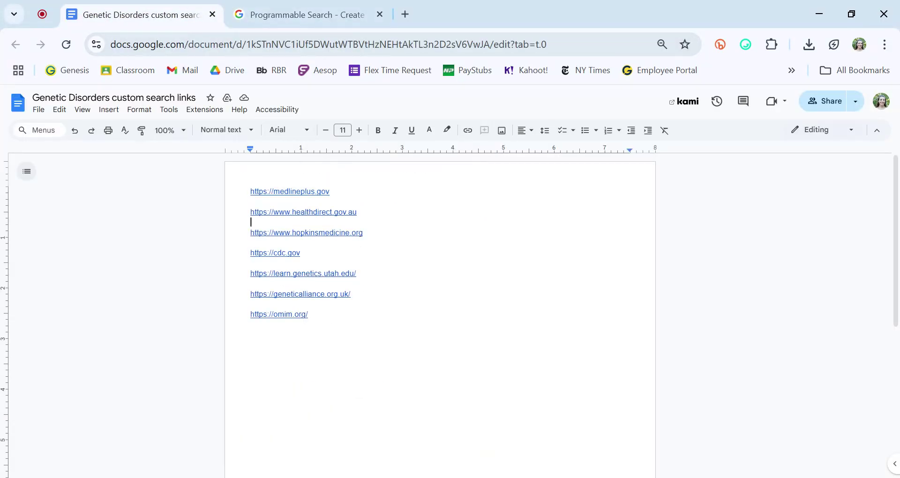
key("shift+Right")
triple_click(303, 213)
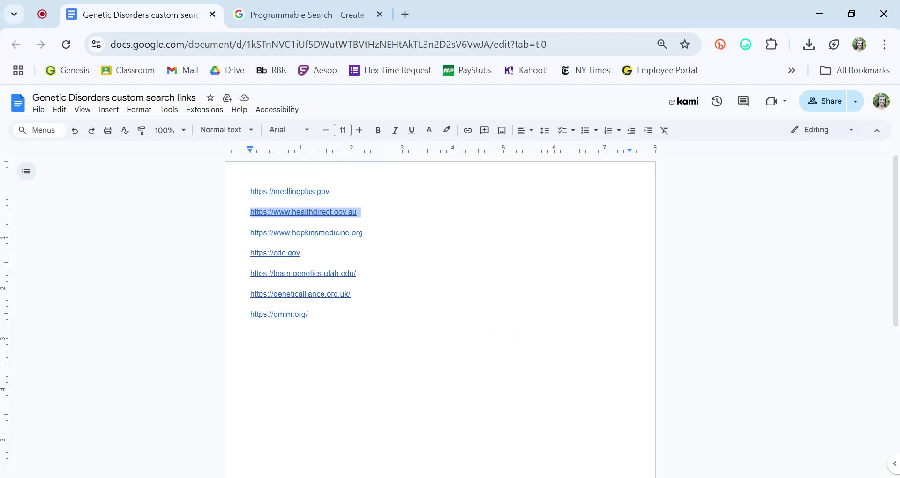
left_click(342, 6)
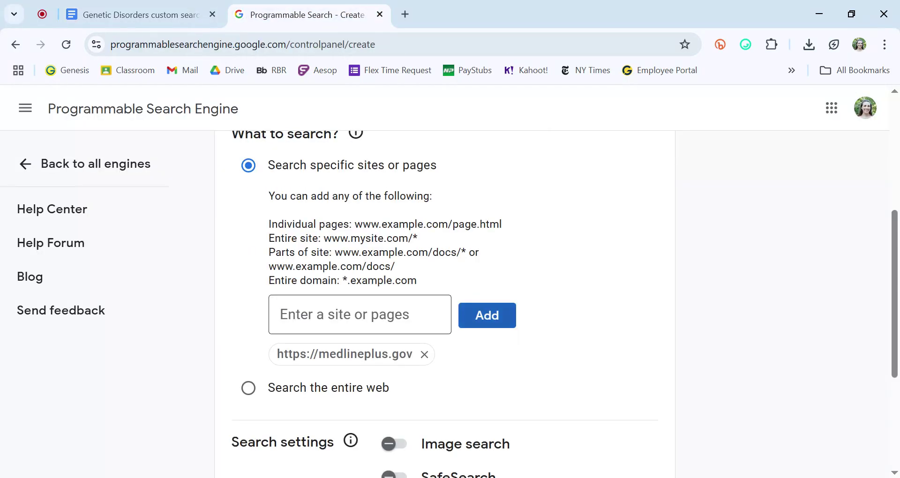
left_click(360, 314)
key("ctrl+v")
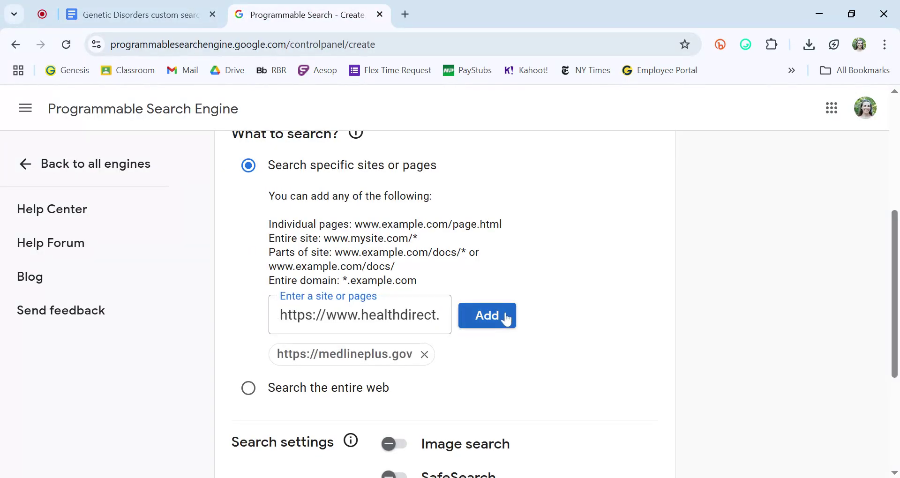
left_click(507, 316)
left_click(166, 15)
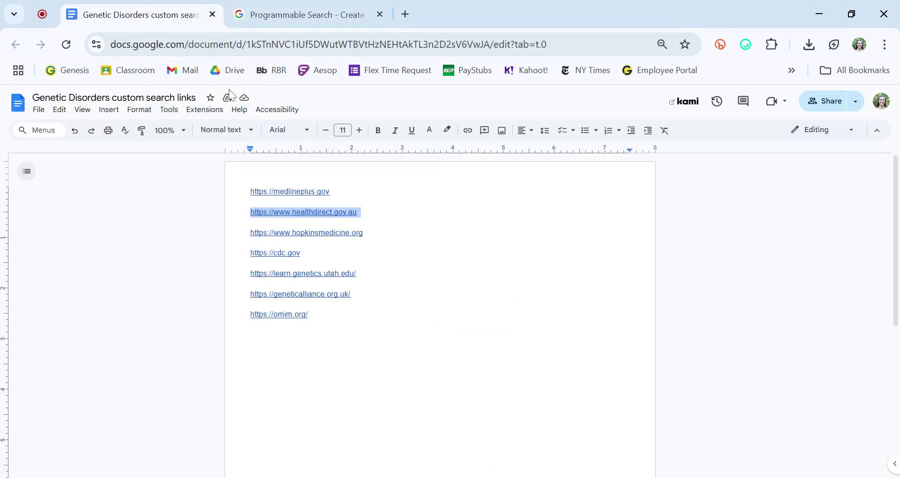
triple_click(306, 233)
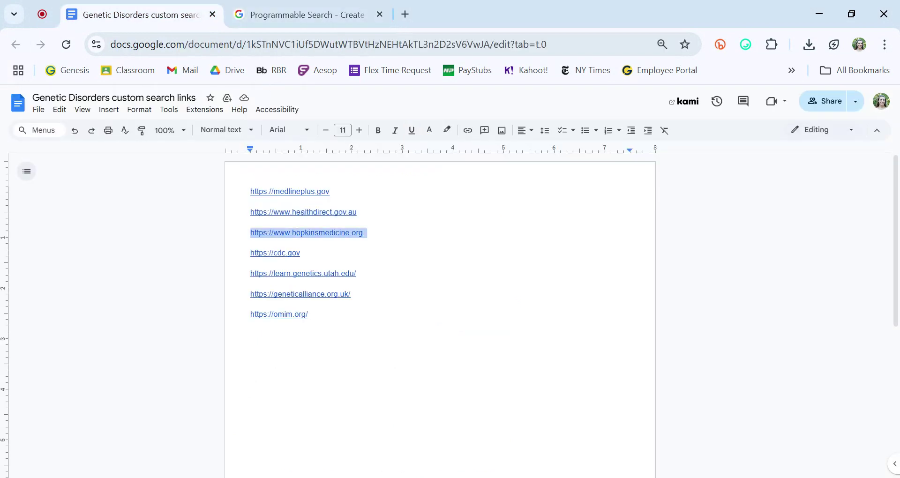
left_click(296, 15)
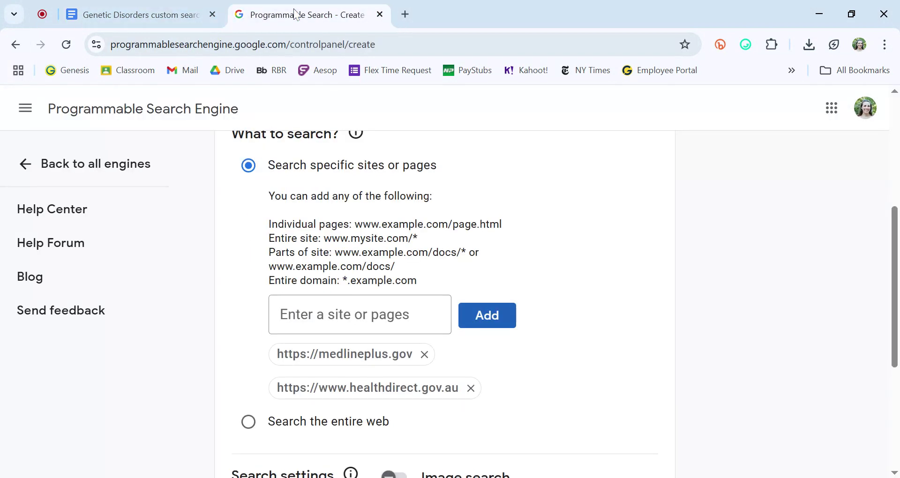
left_click(358, 300)
key("ctrl+v")
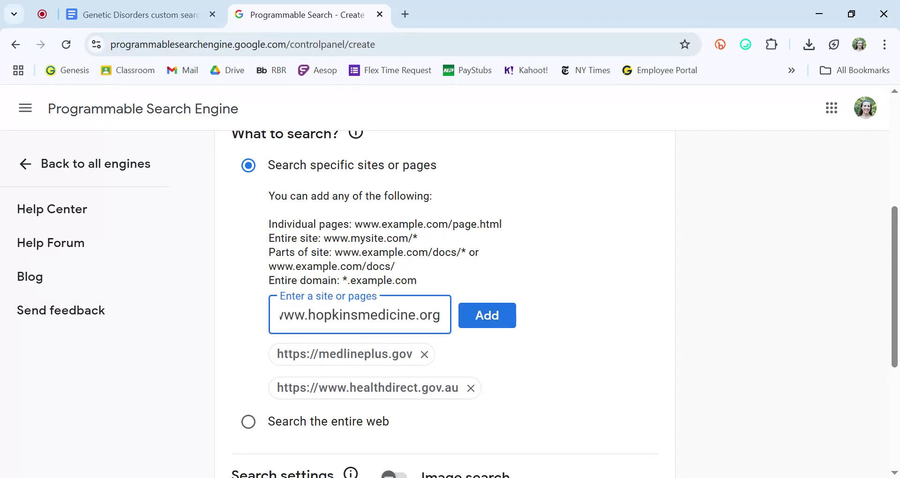
left_click(482, 318)
left_click(136, 14)
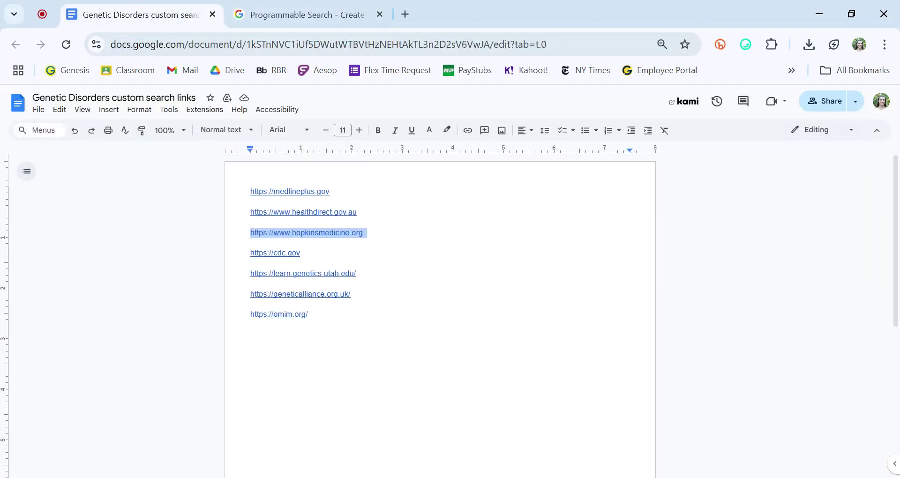
double_click(279, 253)
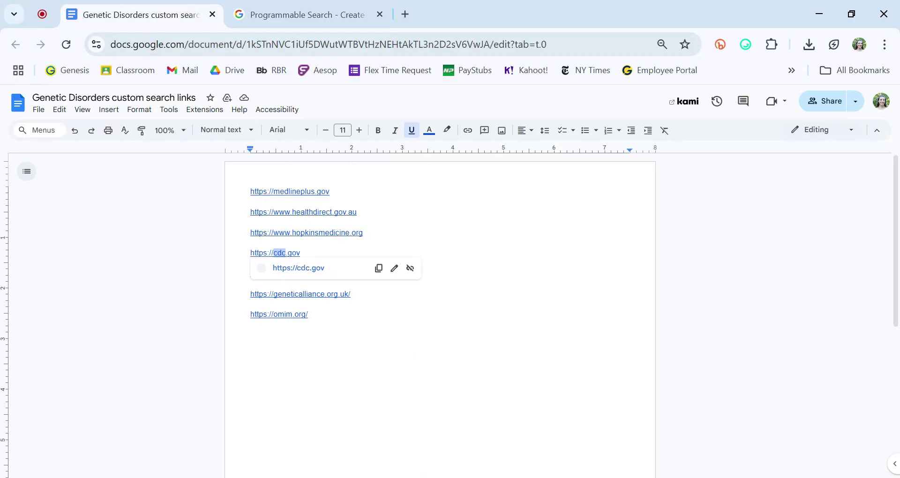
left_click(301, 253)
key("shift+Home")
key("ctrl+c")
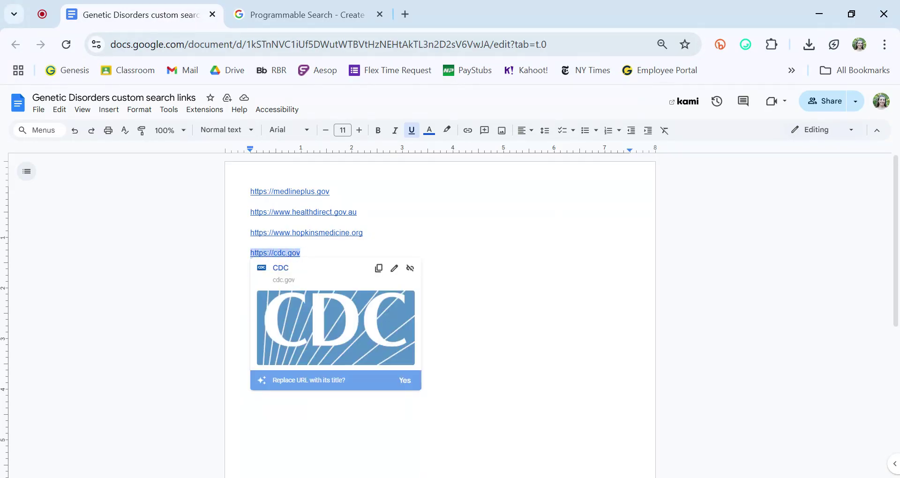
left_click(342, 17)
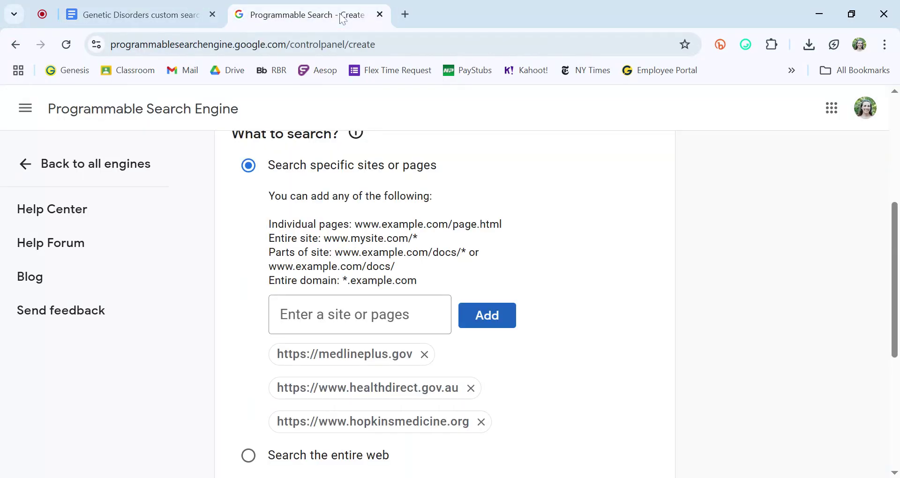
key("ctrl+v")
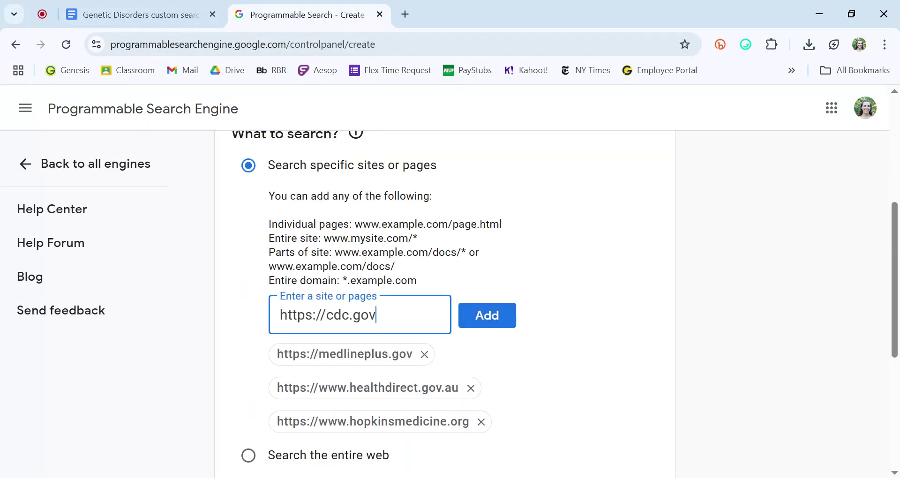
left_click(481, 327)
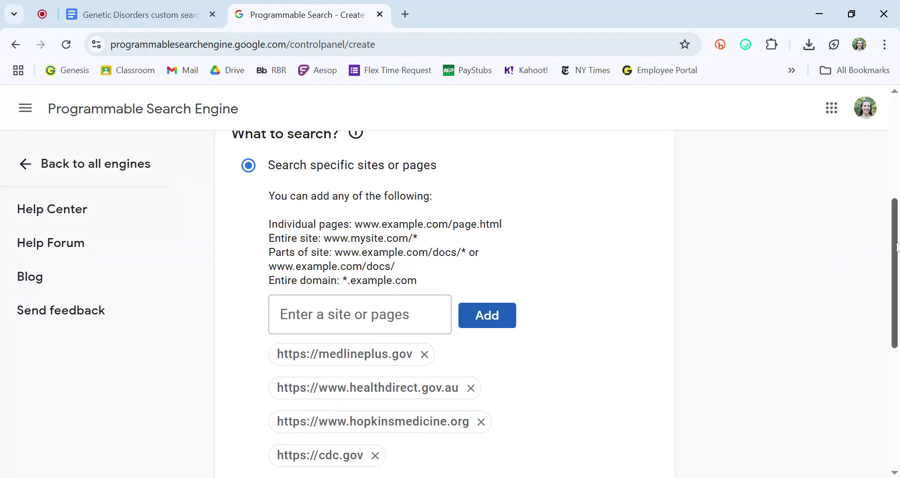
Turn on SafeSearch and create the search engine, completing the reCAPTCHA check
left_click_drag(895, 245, 895, 326)
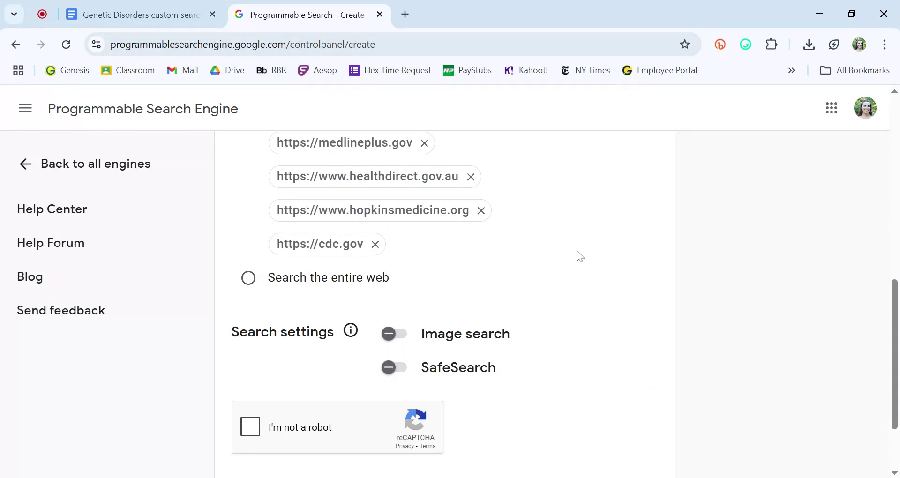
left_click(396, 368)
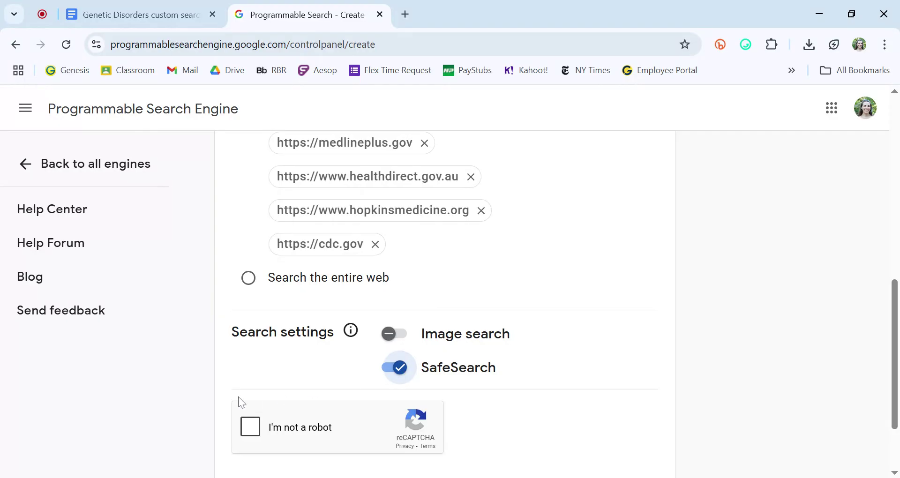
left_click(250, 427)
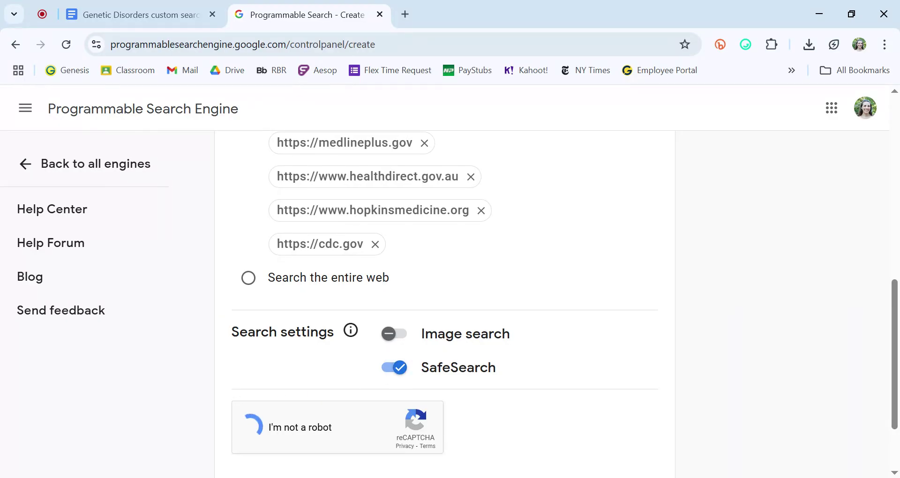
scroll(895, 323, "down", 2)
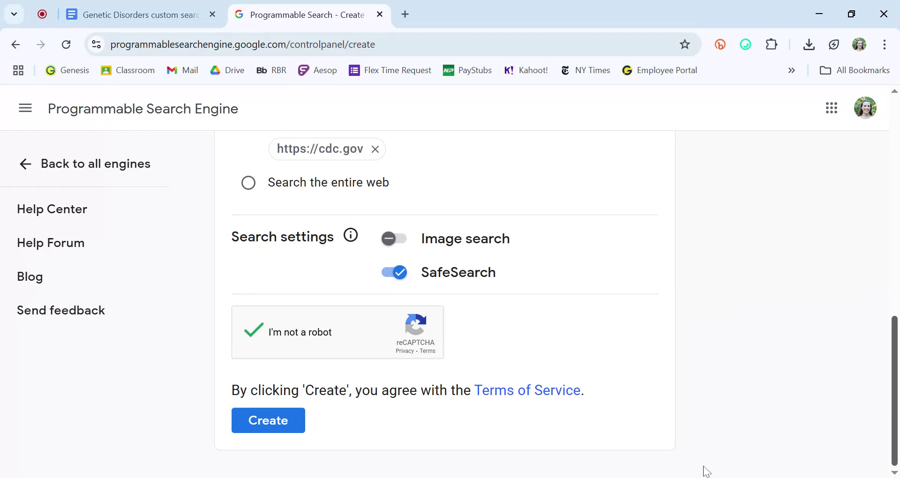
left_click(287, 419)
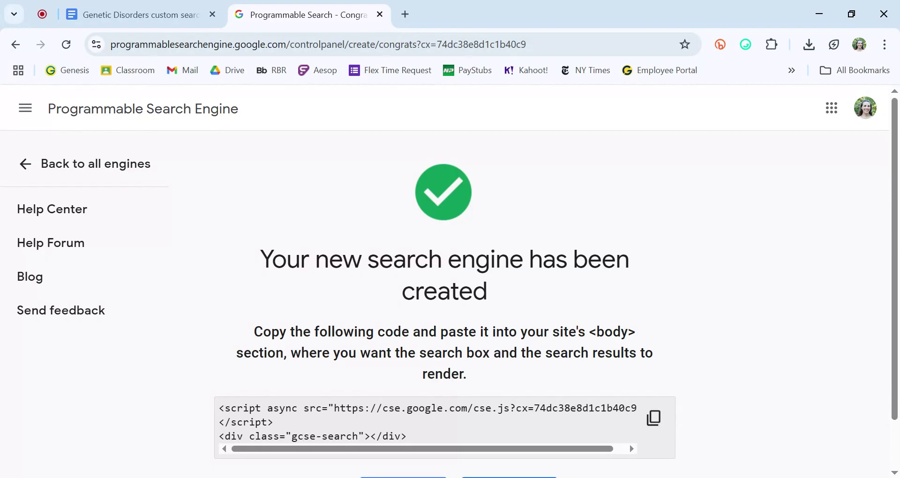
Open the new engine's customization overview and look through its settings down to the Search Features section
scroll(895, 356, "down", 1)
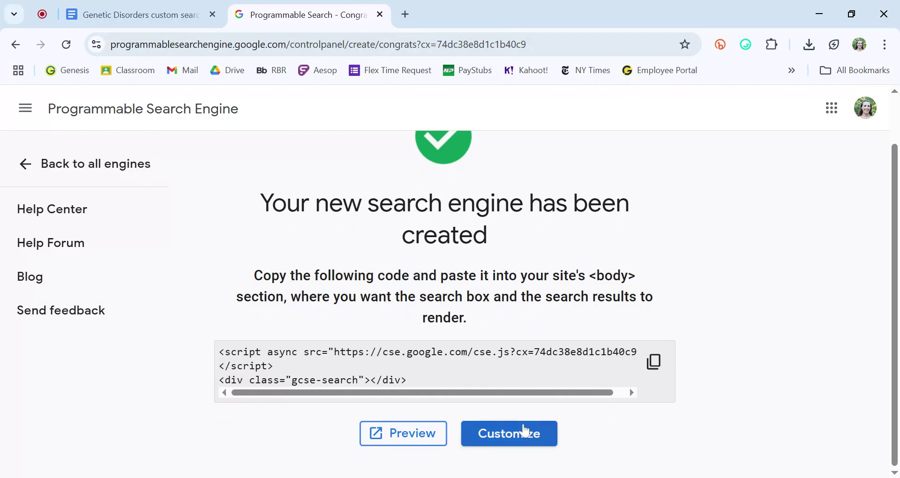
left_click(523, 430)
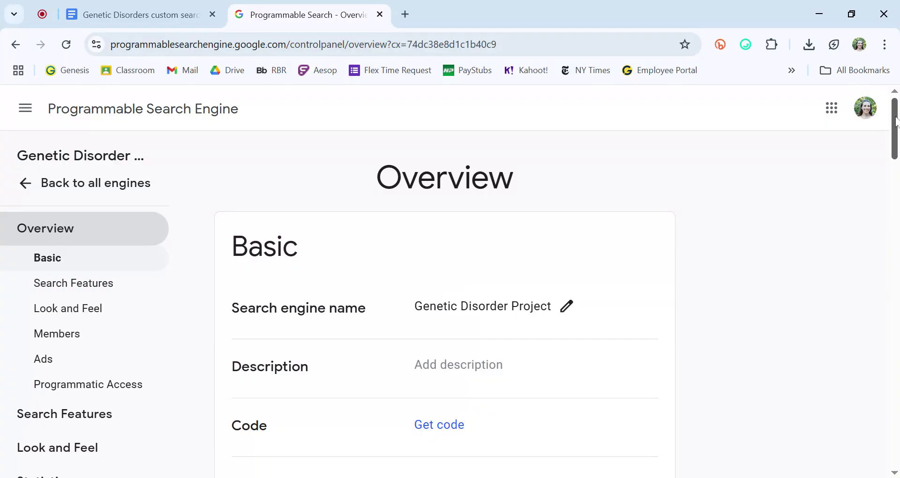
scroll(897, 136, "down", 3)
scroll(895, 149, "down", 5)
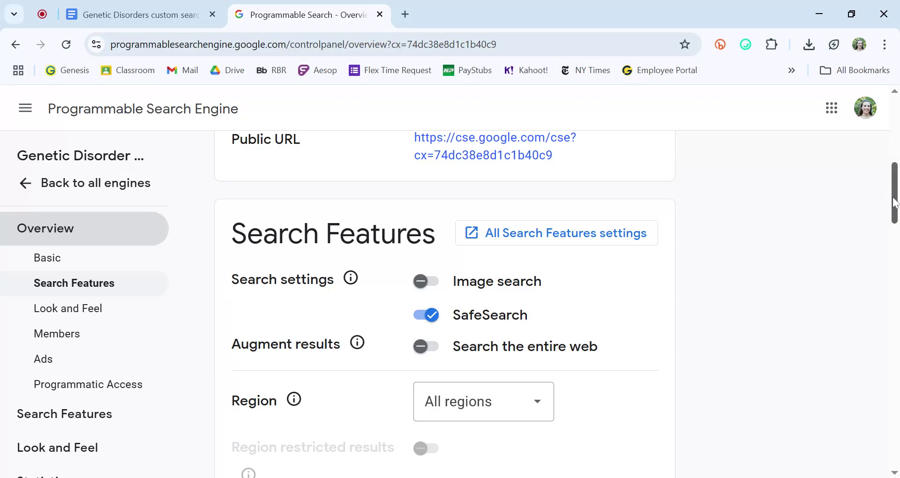
Add wikipedia.org to the engine's sites to exclude
left_click_drag(894, 202, 895, 265)
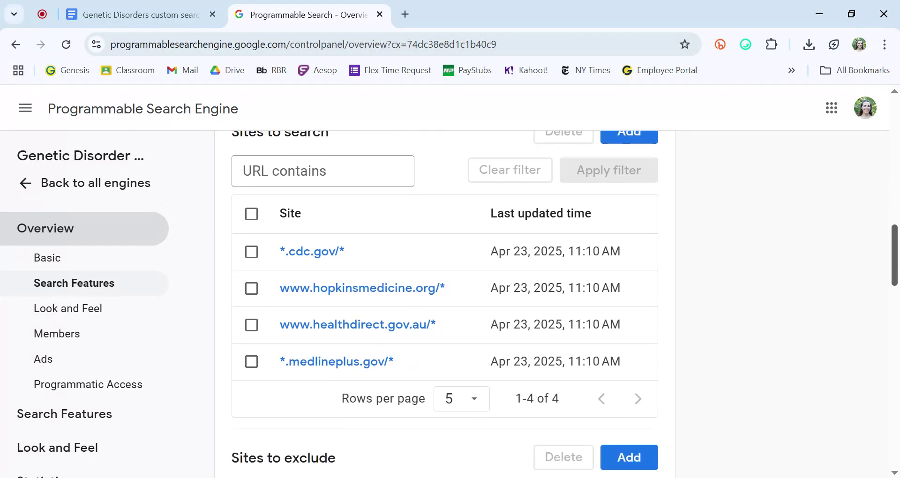
scroll(526, 320, "down", 5)
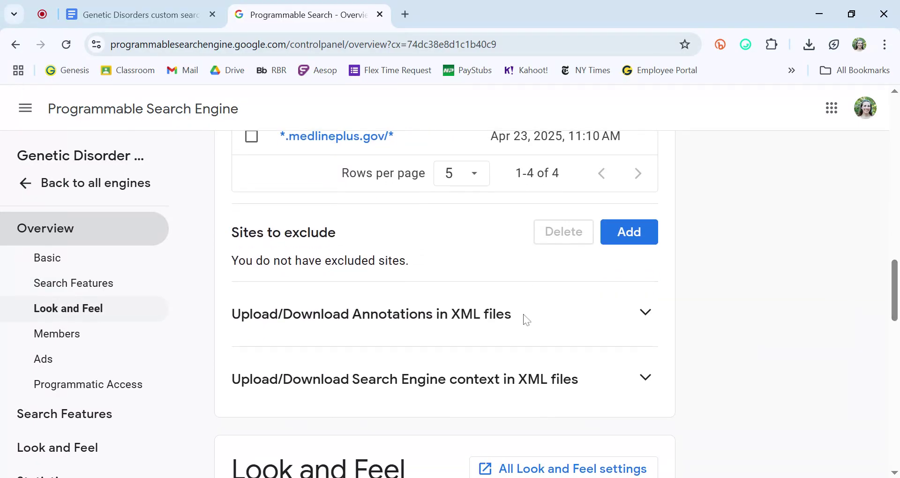
left_click(629, 243)
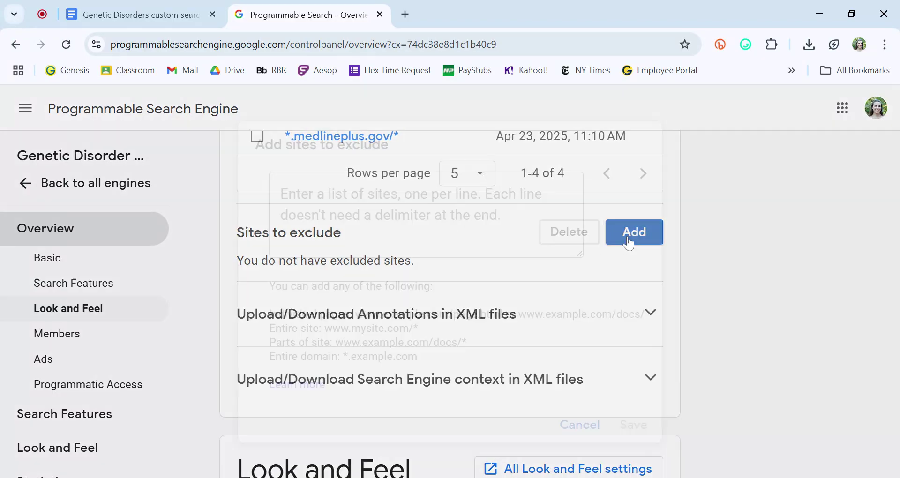
type("wikipedi")
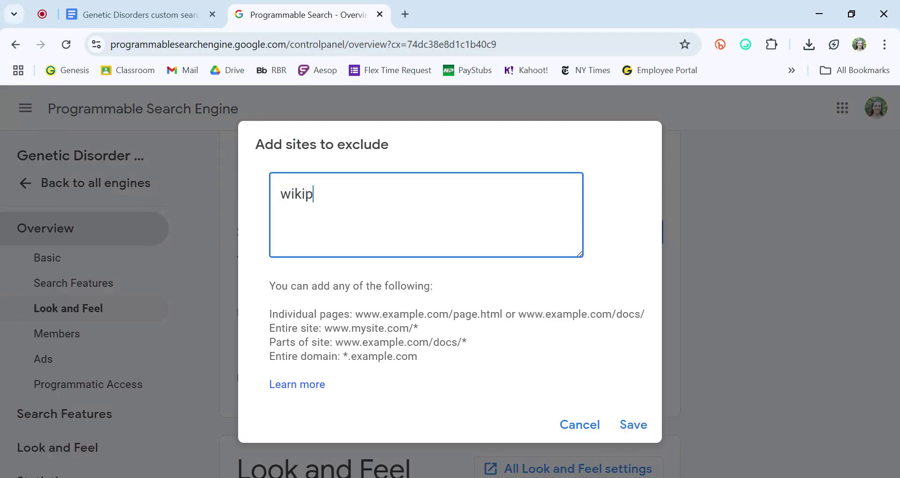
type("a.org")
left_click(627, 425)
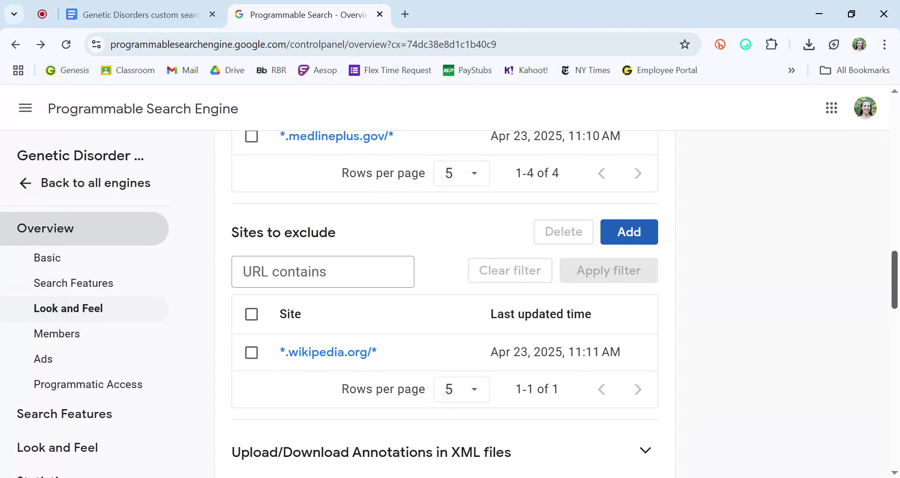
Examine the Look and Feel, Members and Ads settings, including the theme explanation, and review the lists of searched and excluded sites
left_click_drag(895, 276, 895, 344)
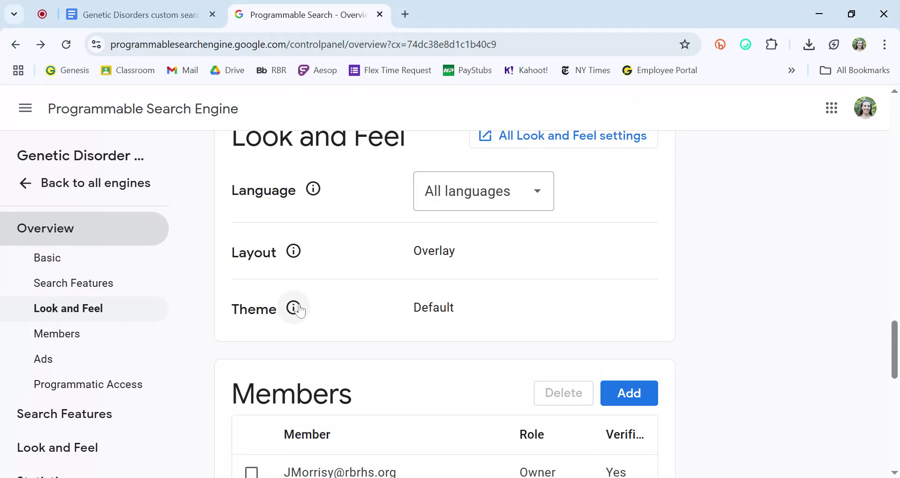
mouse_move(294, 309)
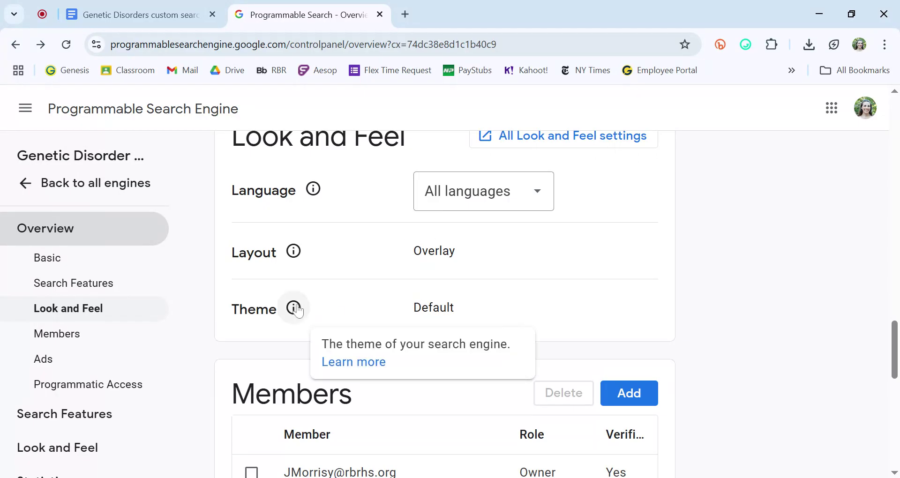
left_click(296, 310)
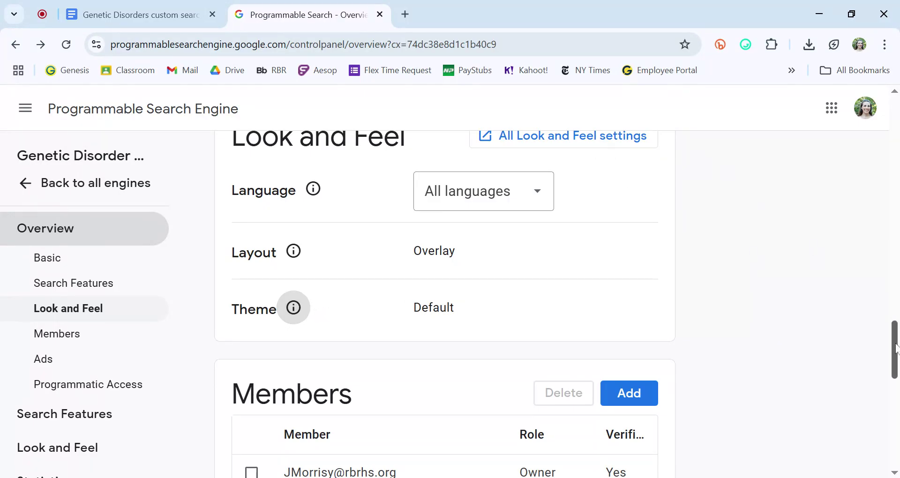
left_click_drag(896, 321, 896, 356)
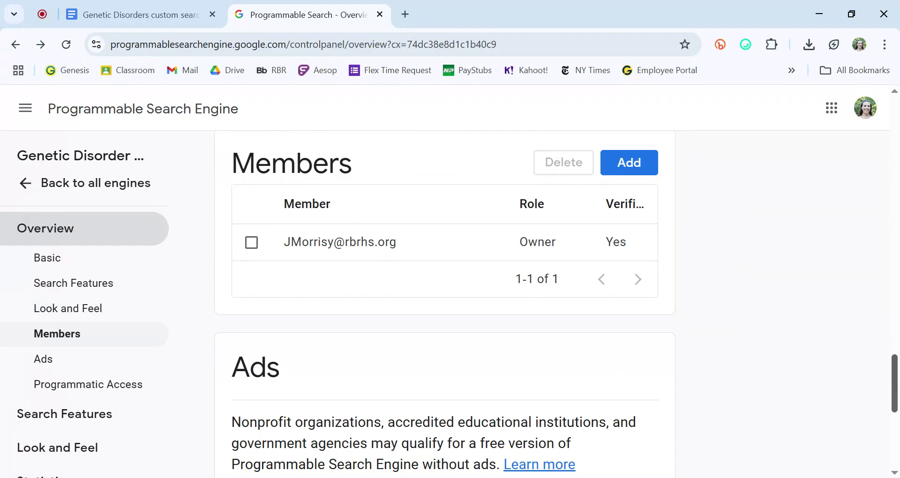
scroll(444, 299, "down", 7)
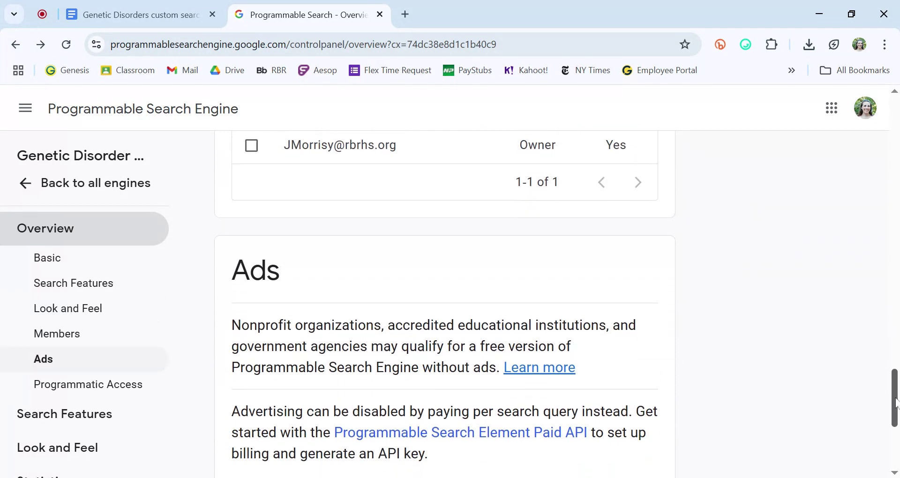
scroll(444, 300, "up", 15)
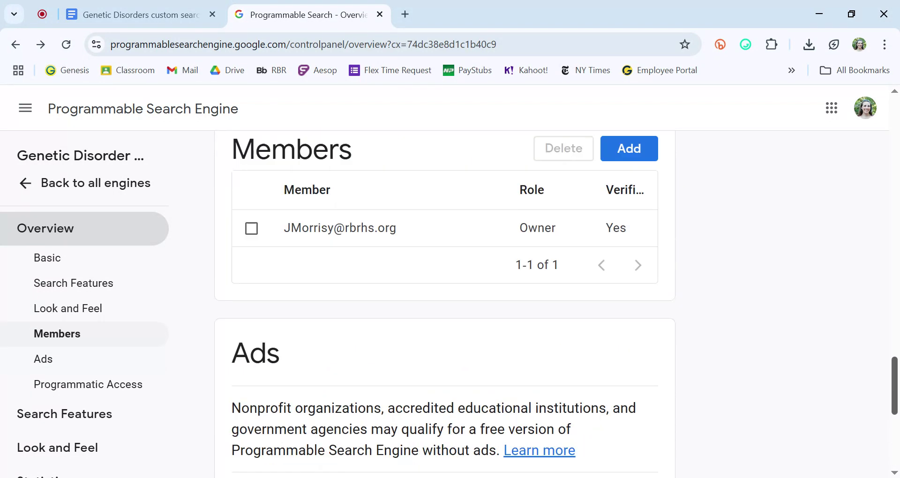
scroll(444, 300, "up", 3)
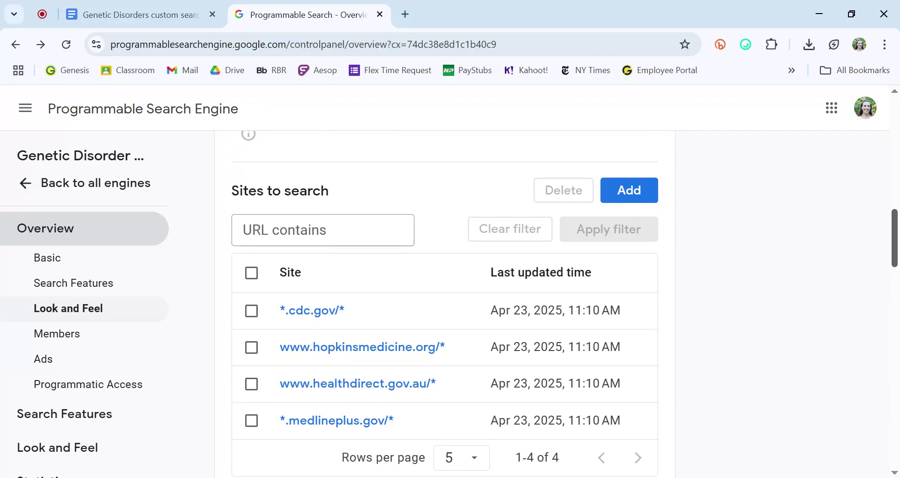
scroll(444, 300, "down", 6)
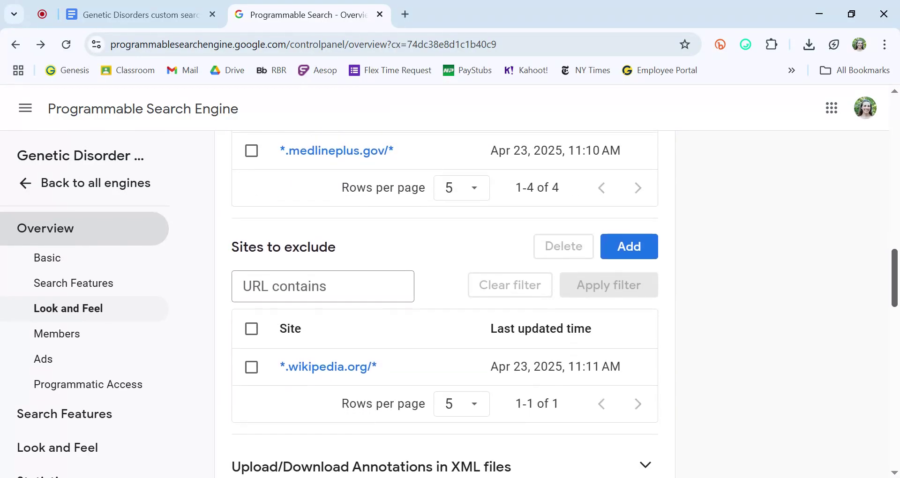
scroll(444, 300, "up", 10)
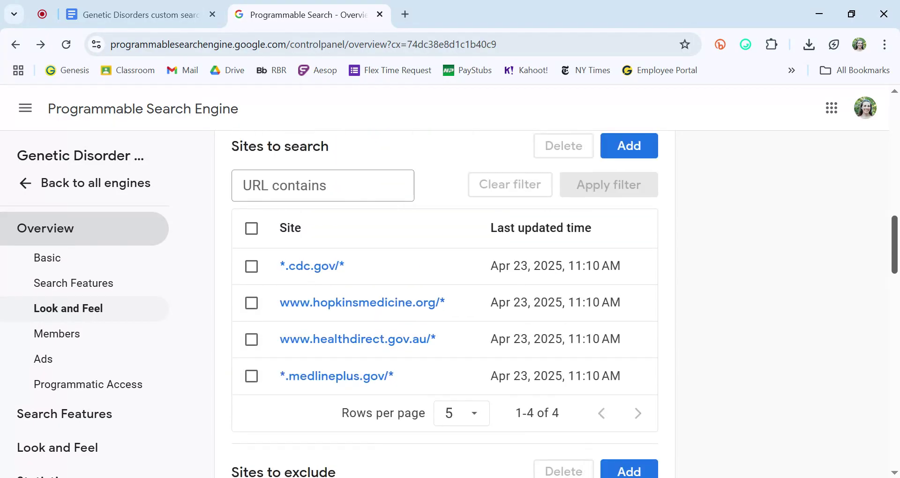
Open the engine's public URL from its basic settings and search for Down Syndrome
scroll(896, 156, "up", 7)
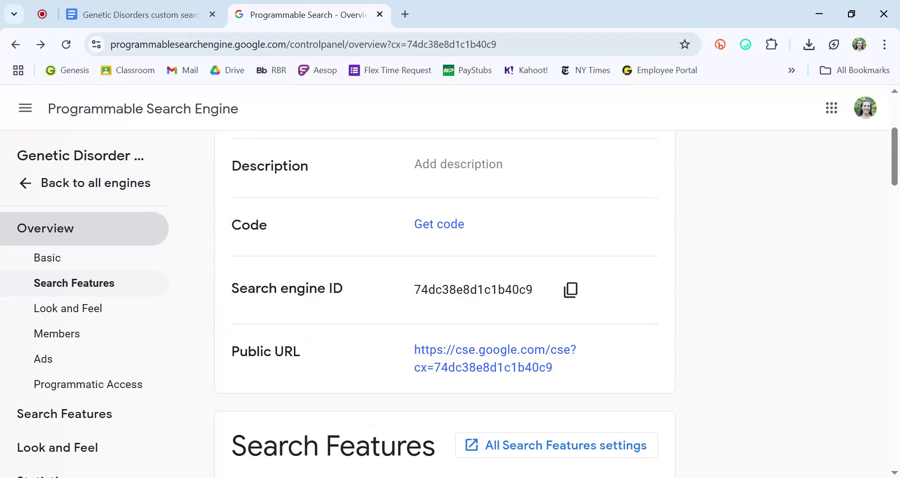
left_click(517, 354)
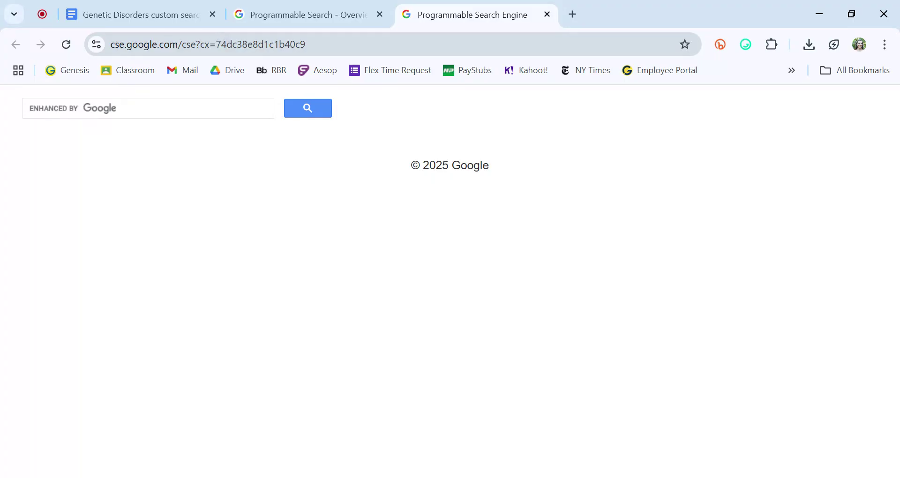
left_click(30, 108)
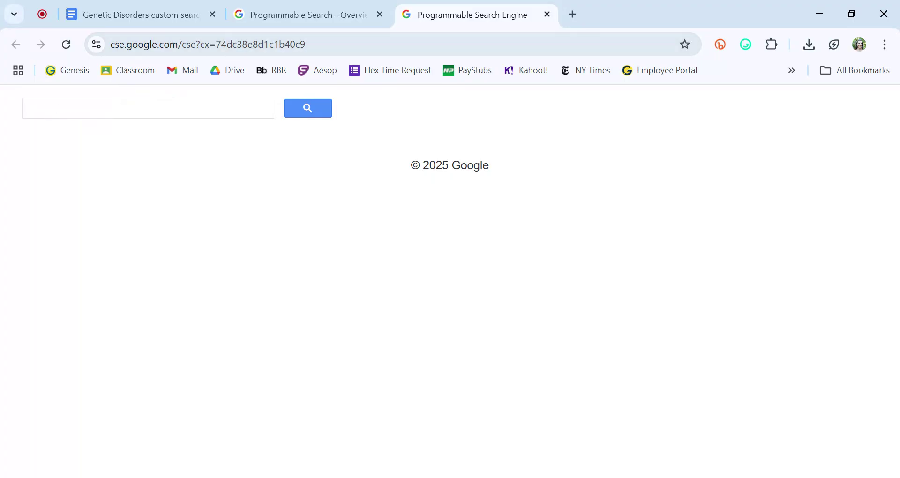
type("Down Synb")
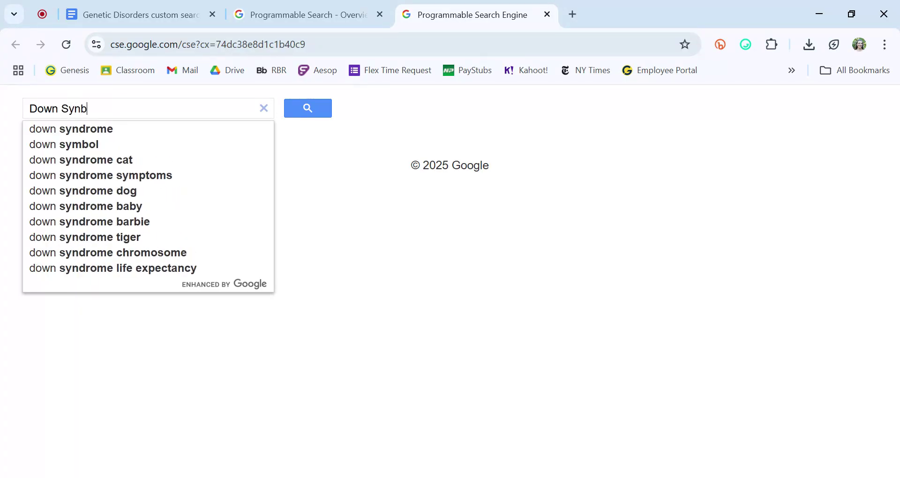
key("BackSpace")
type("drome")
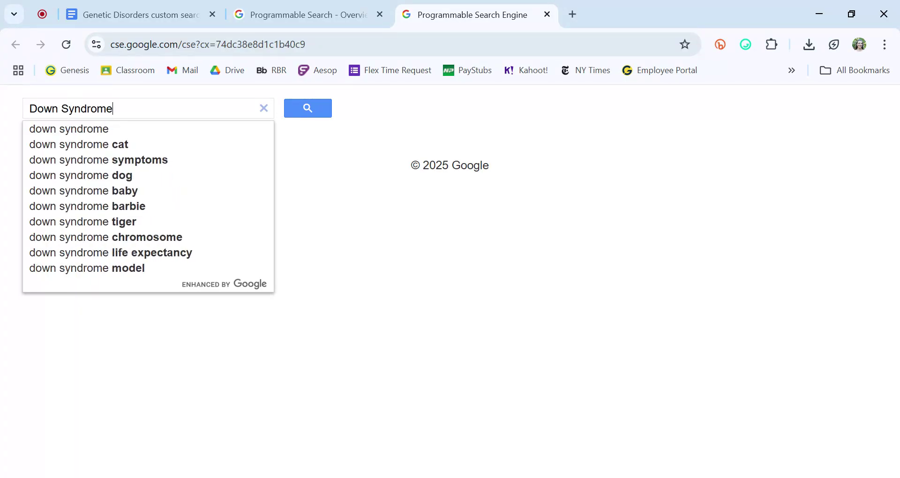
key("Return")
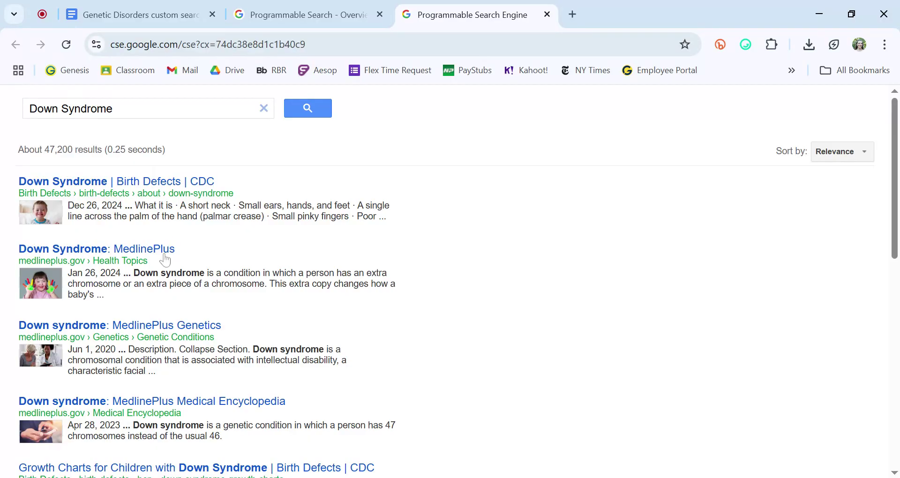
Look through the first page of results and run the suggested search "down syndrome chromosome"
left_click_drag(893, 224, 893, 365)
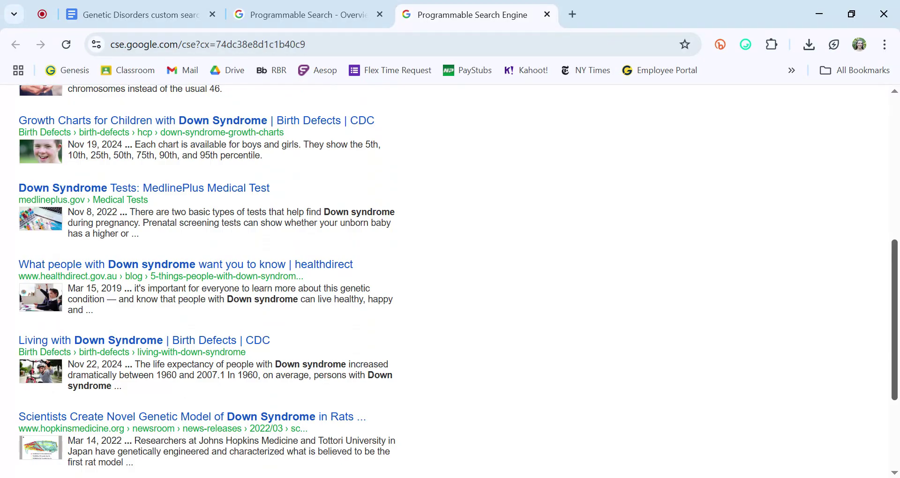
left_click_drag(893, 365, 893, 417)
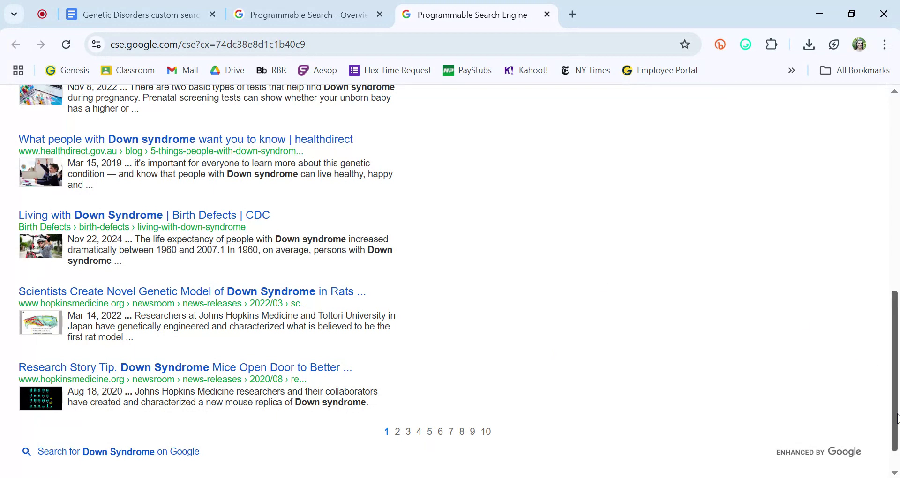
left_click_drag(896, 418, 897, 126)
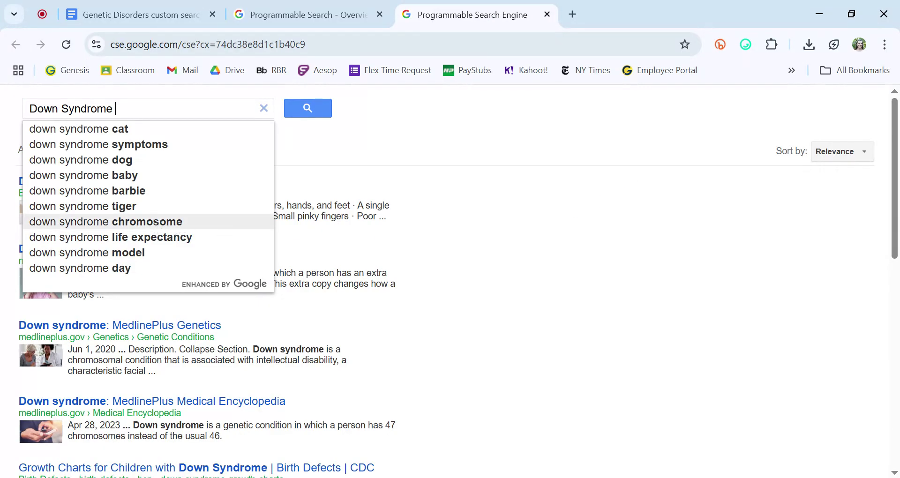
left_click(154, 223)
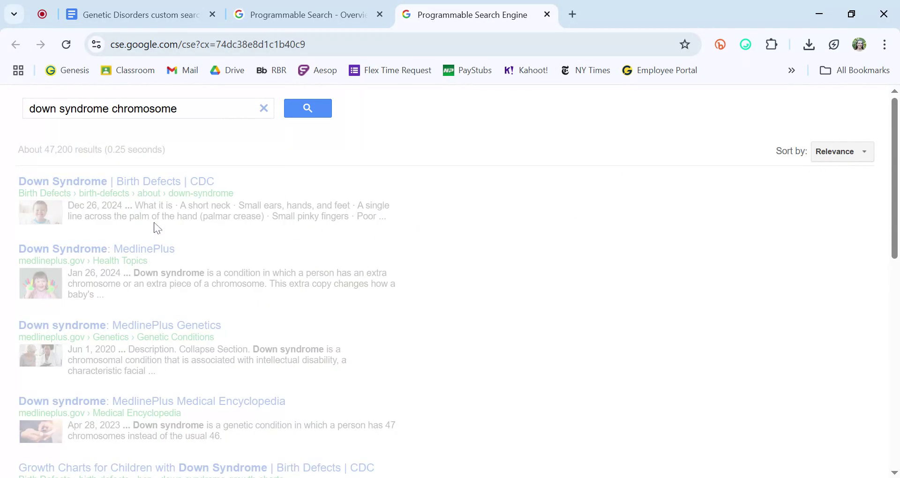